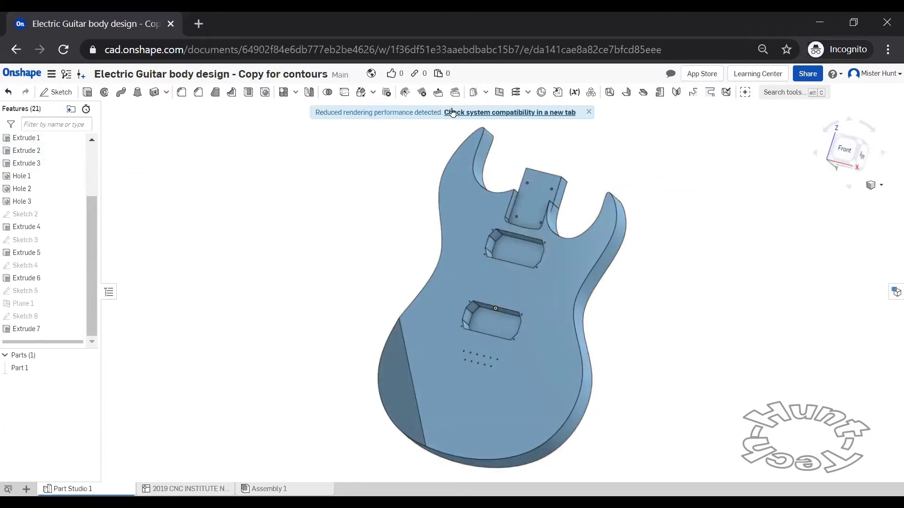
# Step: Start a Line angle plane through the upper cavity's left edge and face of Extrude 3
pyautogui.click(498, 92)
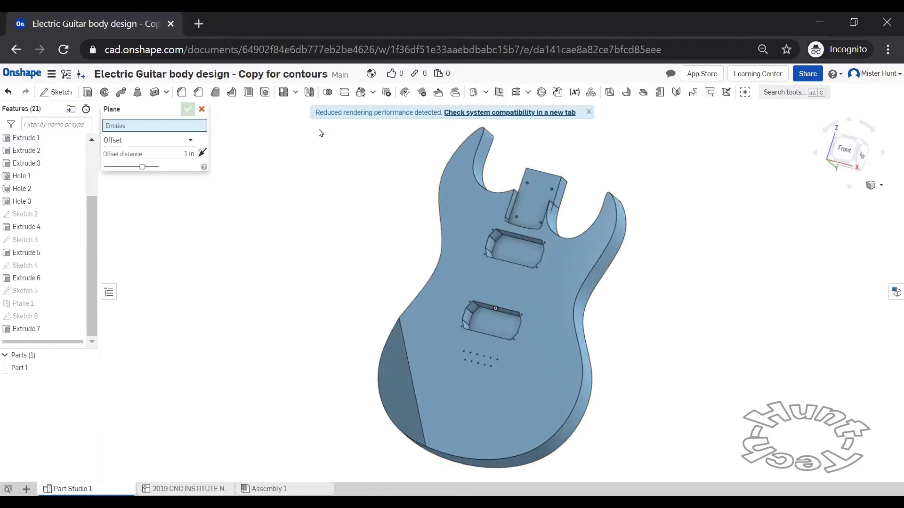
pyautogui.click(173, 139)
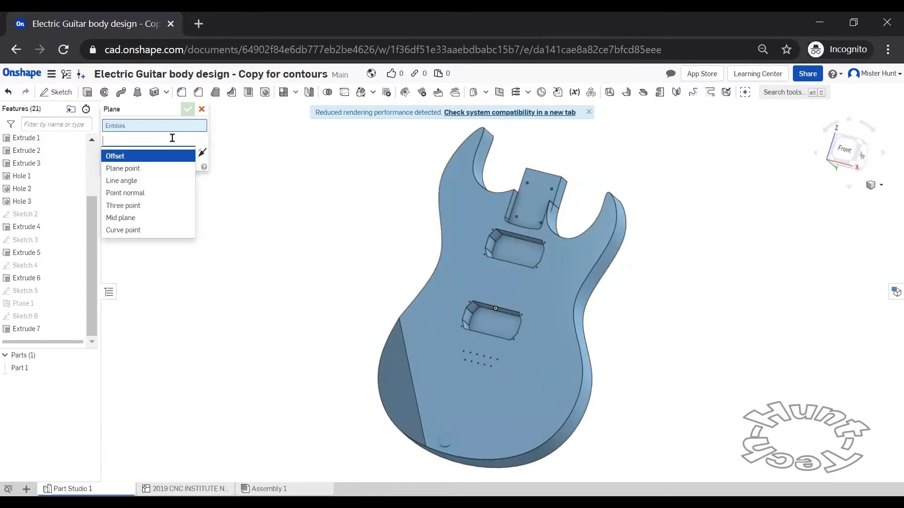
pyautogui.click(153, 180)
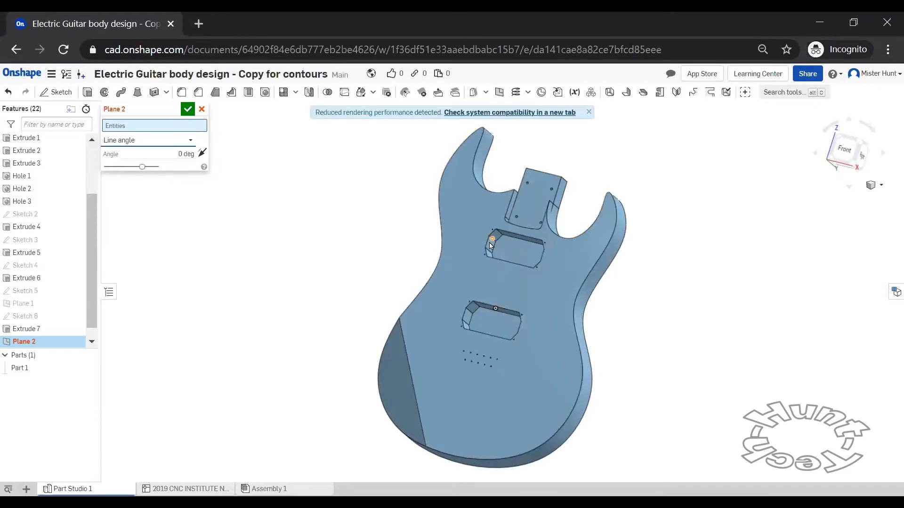
pyautogui.scroll(-3, 489, 245)
pyautogui.scroll(12, 487, 245)
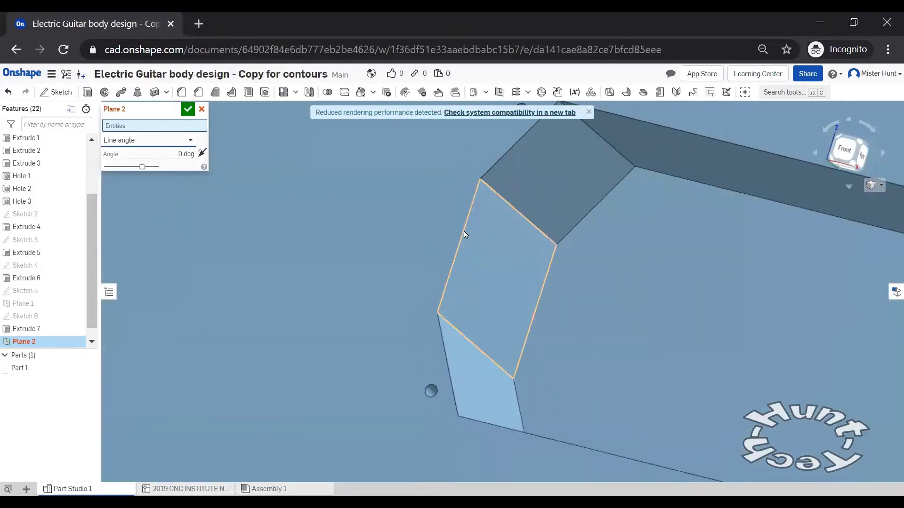
pyautogui.click(464, 230)
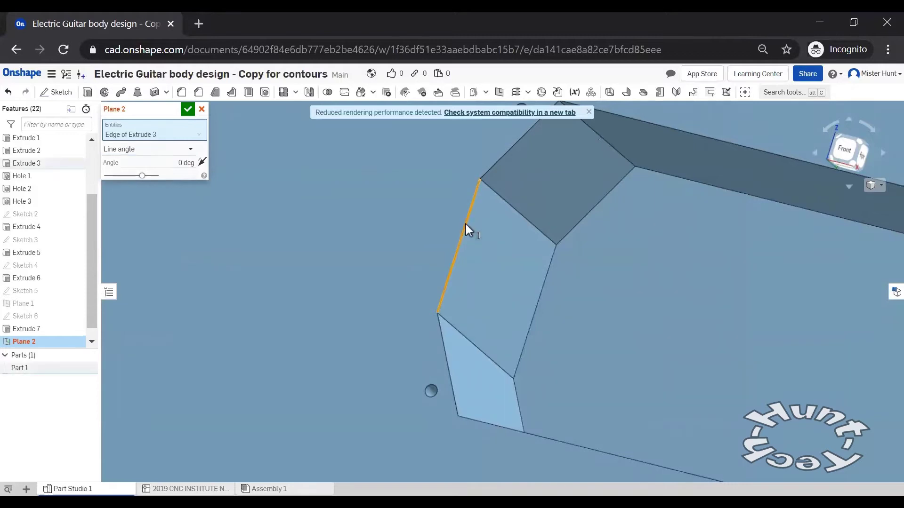
pyautogui.click(483, 231)
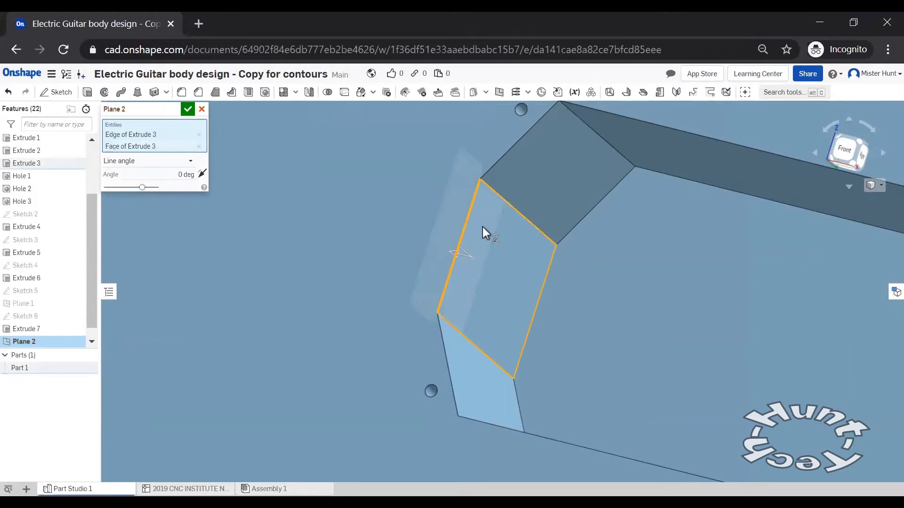
# Step: Check the 20 degree tilt from below and accept Plane 2
pyautogui.scroll(3, 482, 226)
pyautogui.scroll(-8, 482, 227)
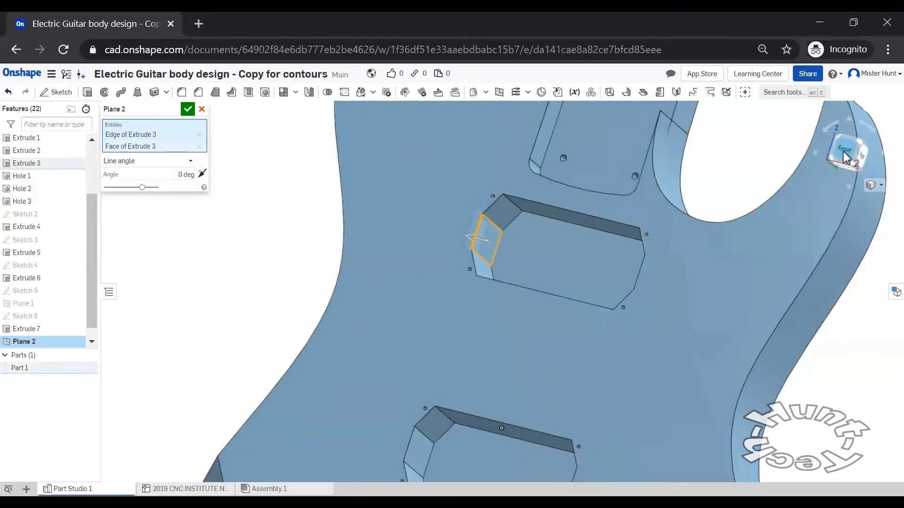
pyautogui.click(864, 122)
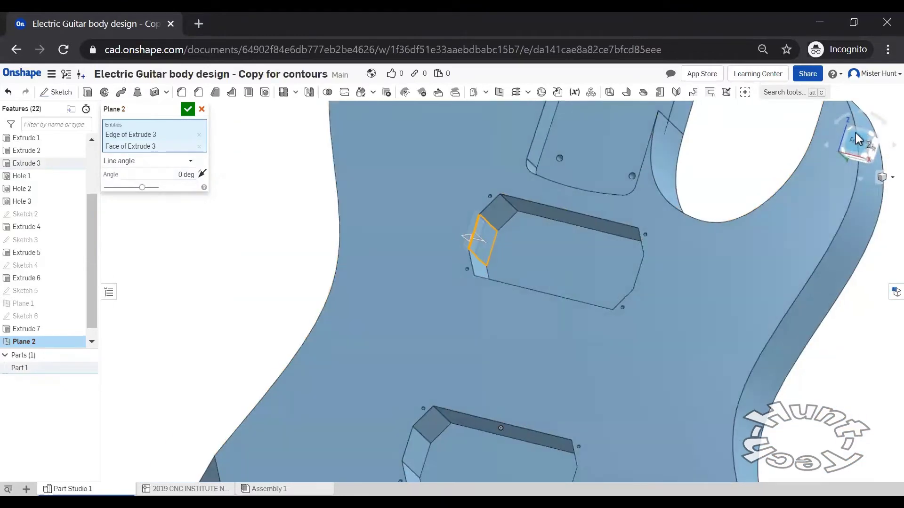
pyautogui.rightClick(805, 98)
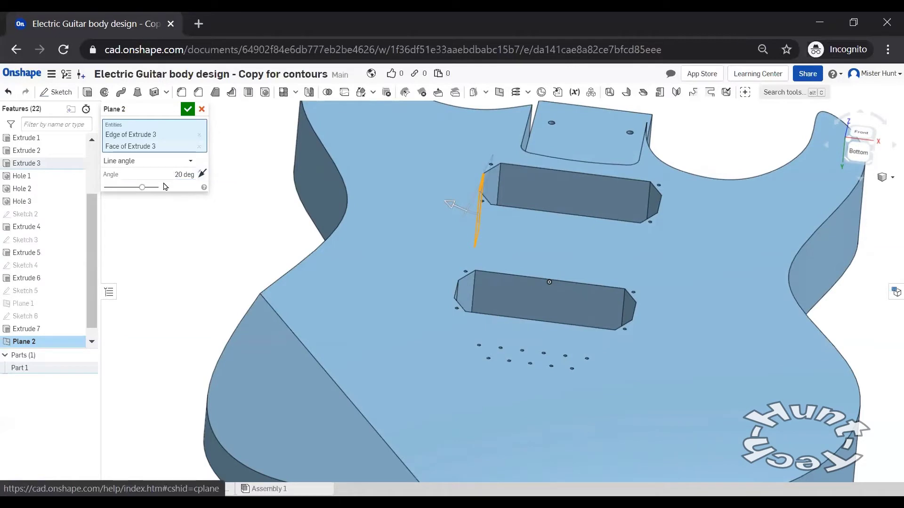
pyautogui.click(863, 150)
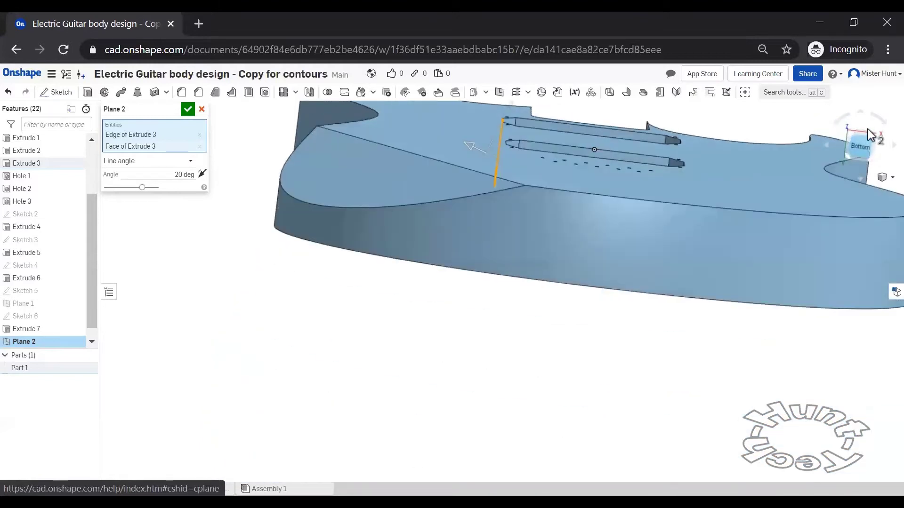
pyautogui.press('Return')
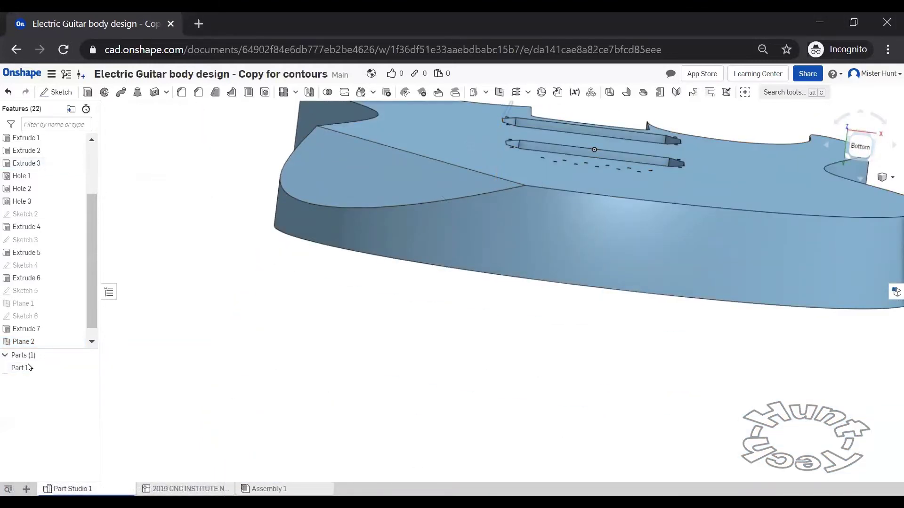
# Step: Create Sketch 7 on Plane 2 and close it
pyautogui.rightClick(21, 343)
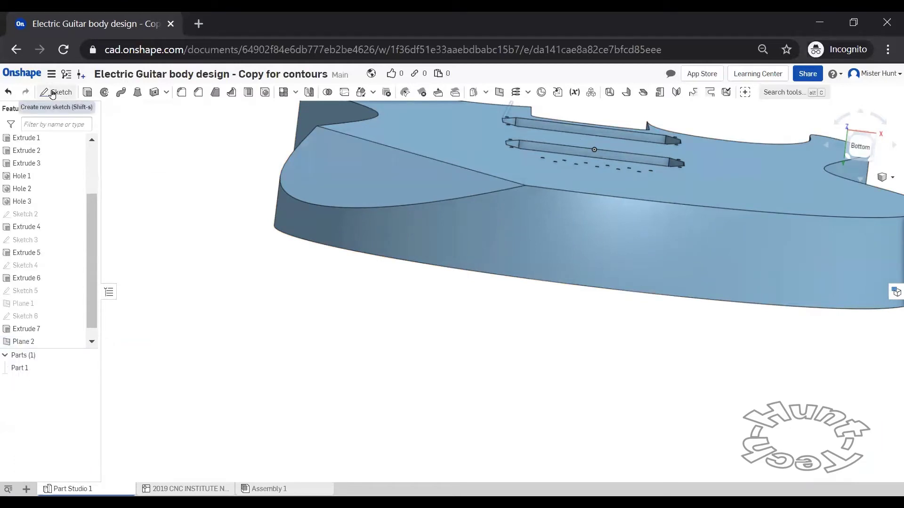
pyautogui.click(28, 344)
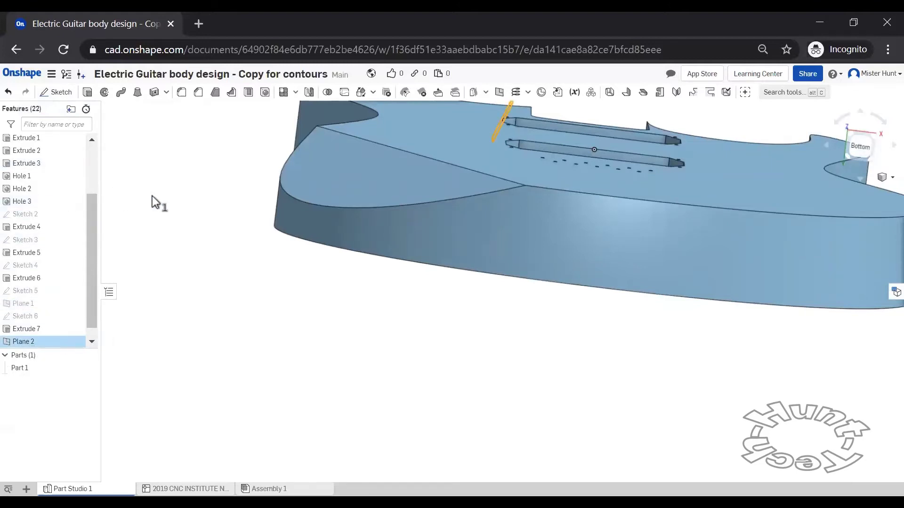
pyautogui.click(59, 93)
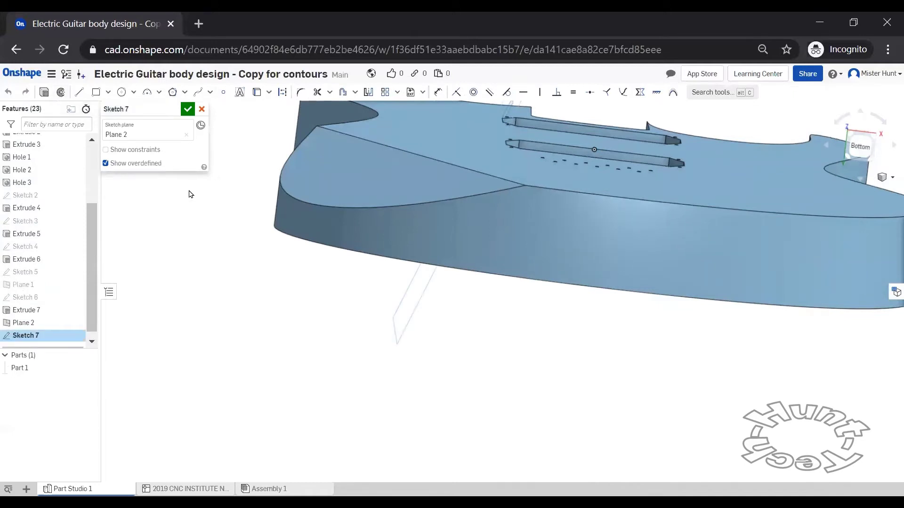
pyautogui.click(189, 112)
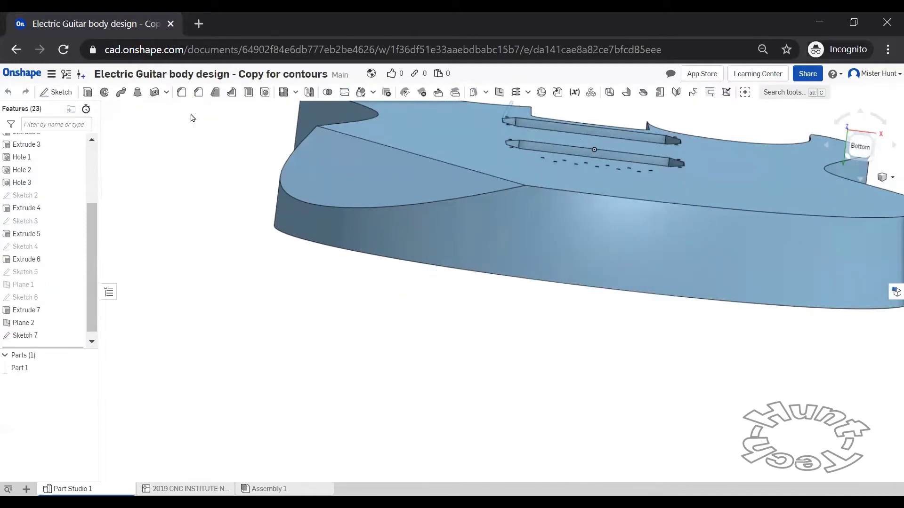
# Step: Reopen Sketch 7 and view it normal to the plane, with the body lying horizontal
pyautogui.doubleClick(28, 335)
pyautogui.rightClick(143, 275)
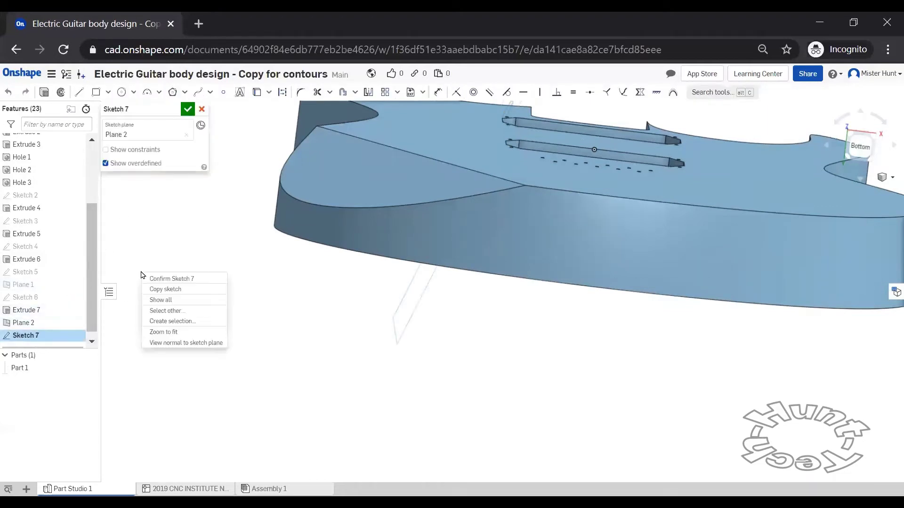
pyautogui.click(165, 346)
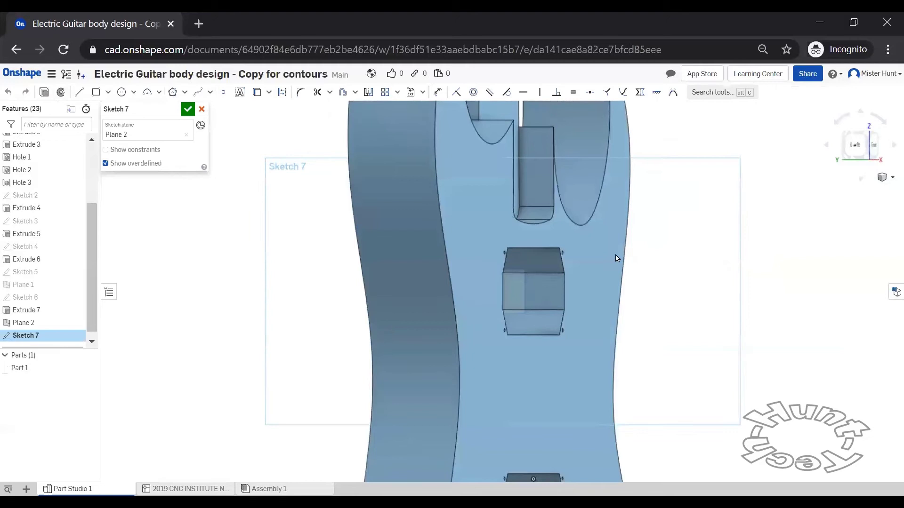
pyautogui.click(844, 123)
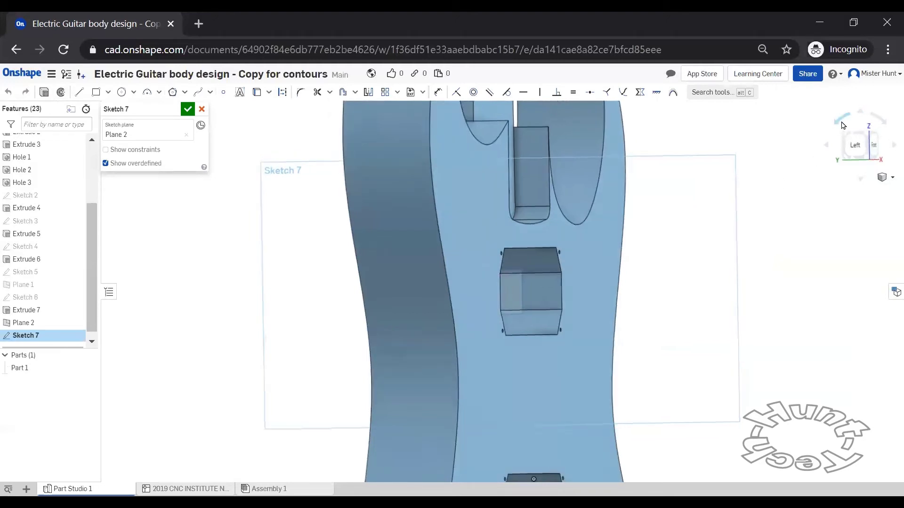
pyautogui.scroll(-8, 541, 191)
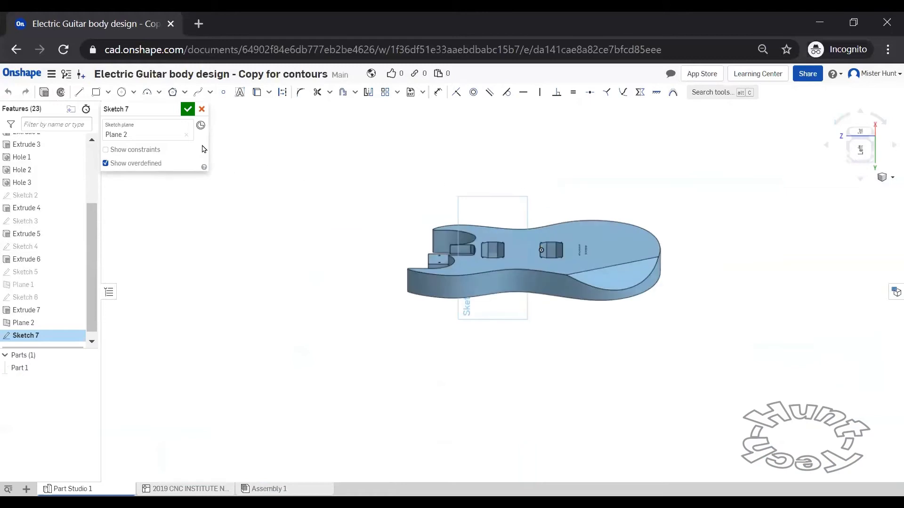
# Step: Draw a large circle below the guitar body, close Sketch 7, and orbit to check it
pyautogui.click(121, 92)
pyautogui.scroll(-5, 341, 171)
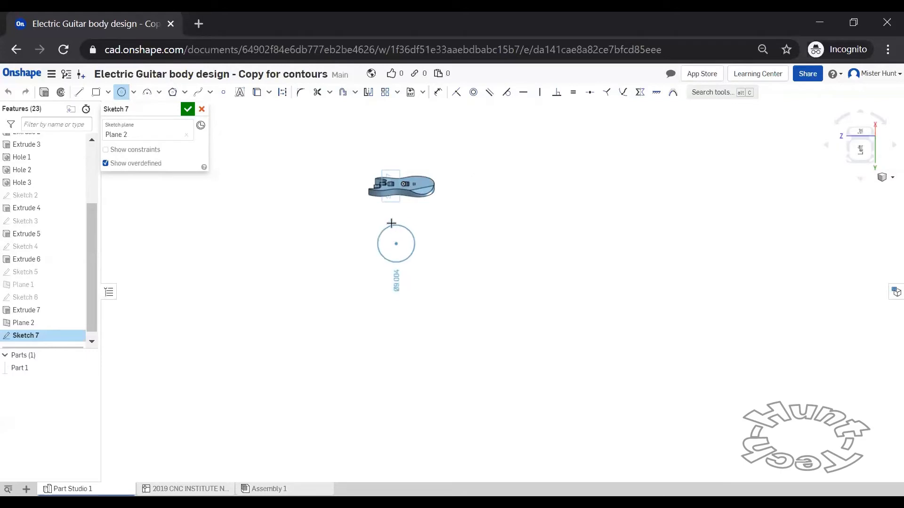
pyautogui.click(396, 194)
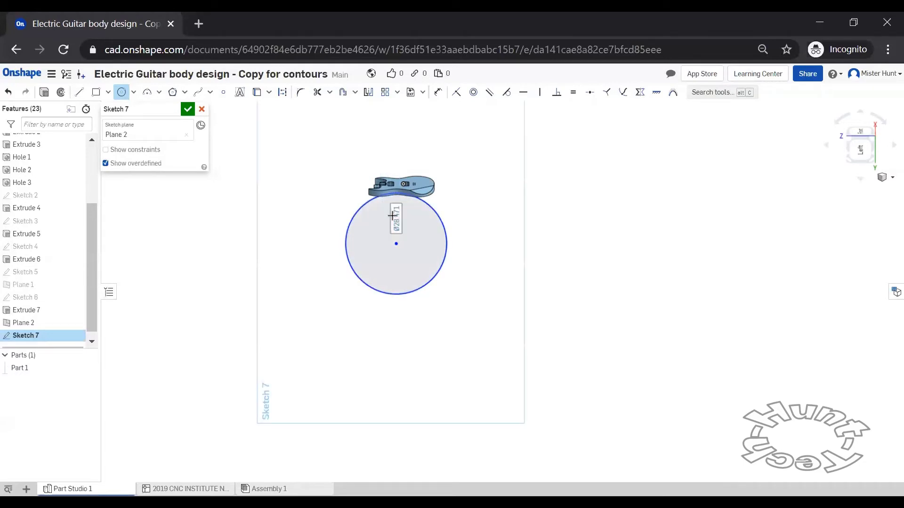
pyautogui.click(189, 110)
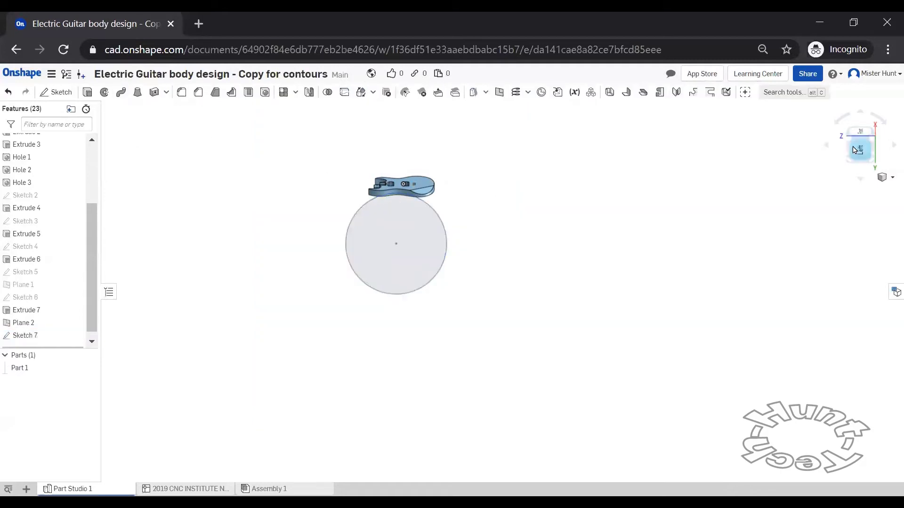
pyautogui.moveTo(858, 147); pyautogui.dragTo(783, 144)
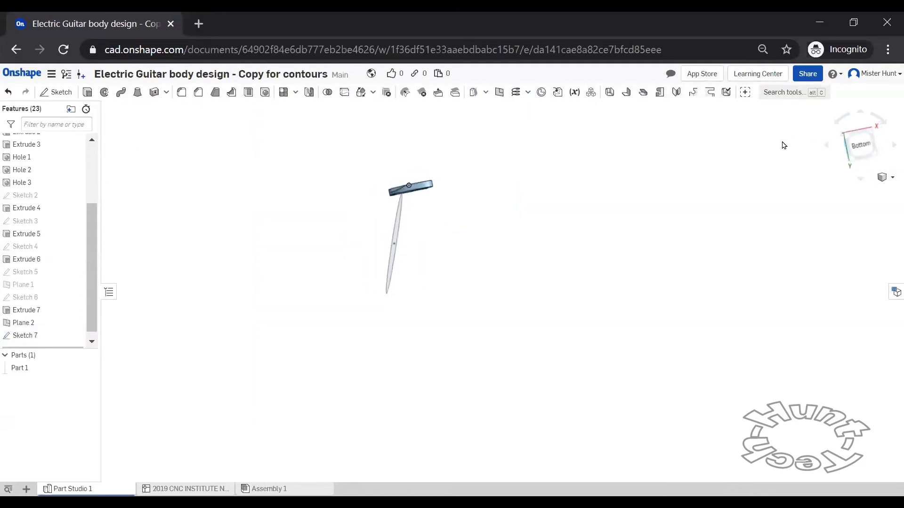
pyautogui.moveTo(847, 141); pyautogui.dragTo(830, 108)
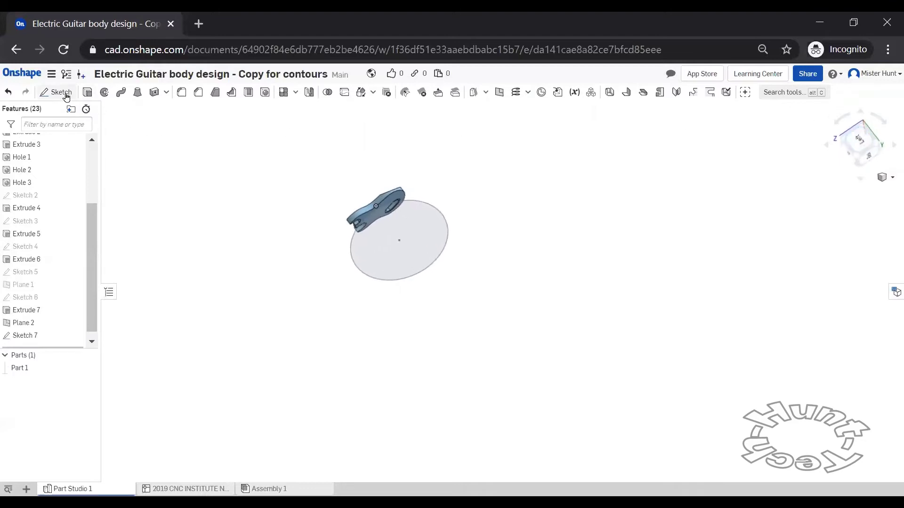
# Step: Extrude the Sketch 7 circle symmetrically 20 in as a Remove cut through the body
pyautogui.click(87, 92)
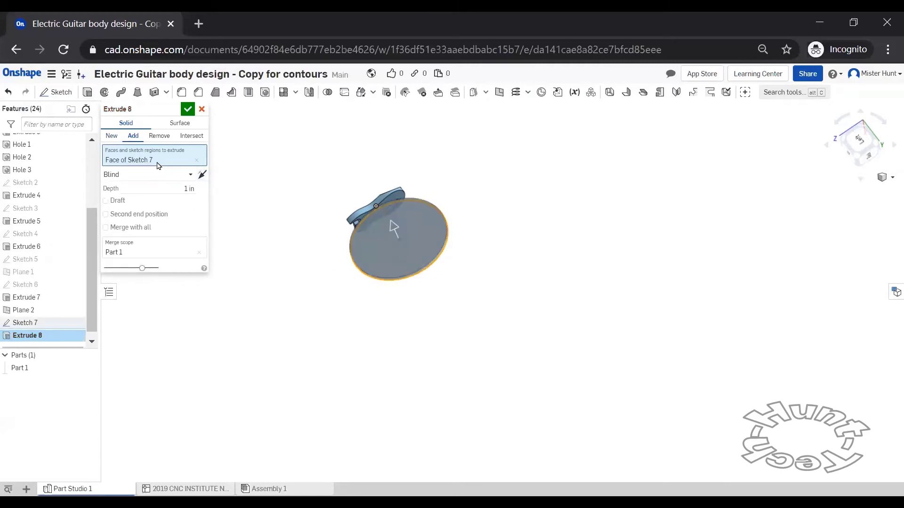
pyautogui.click(146, 175)
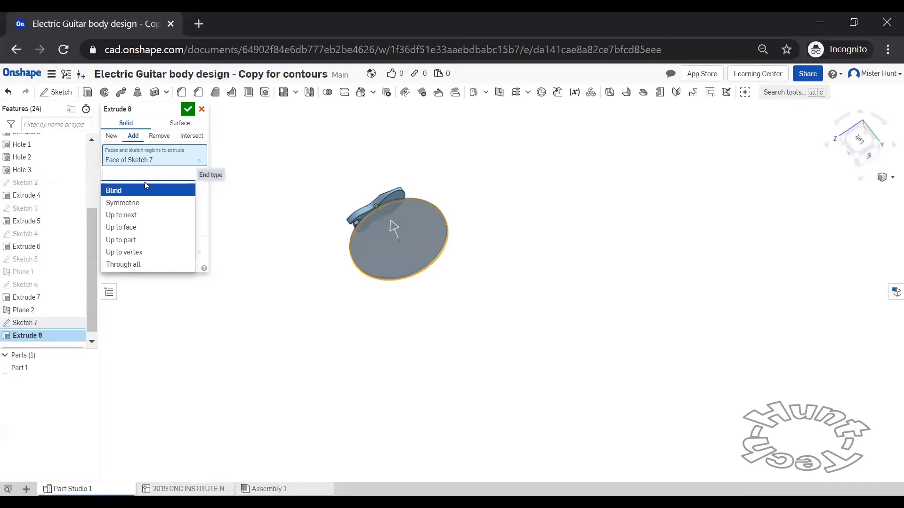
pyautogui.click(143, 203)
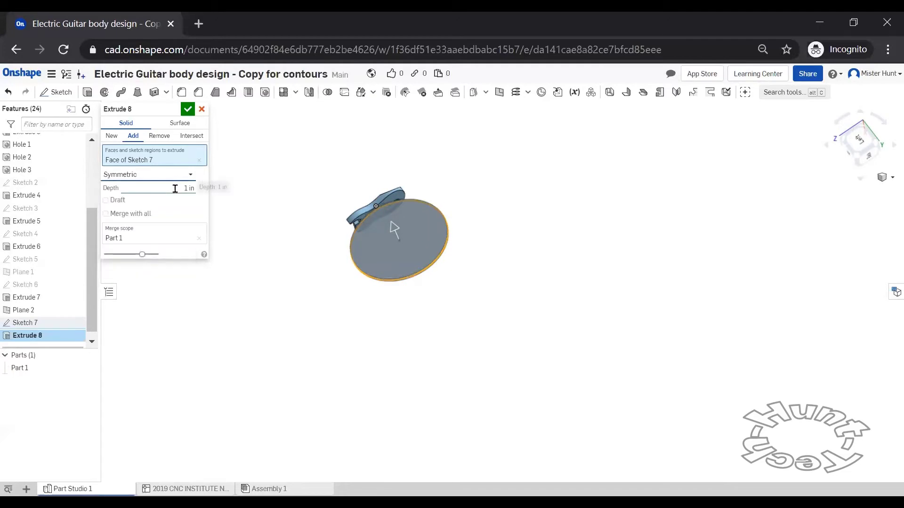
pyautogui.click(193, 189)
pyautogui.press('BackSpace')
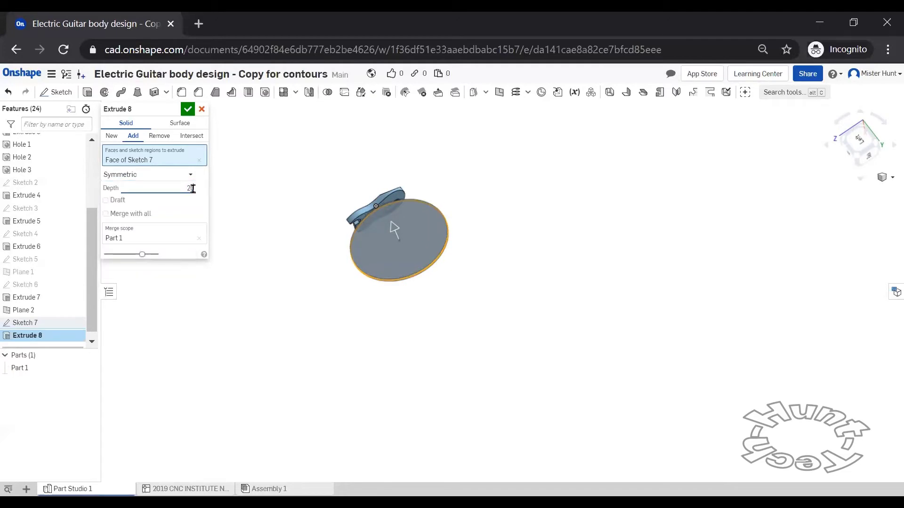
pyautogui.write('20')
pyautogui.press('Return')
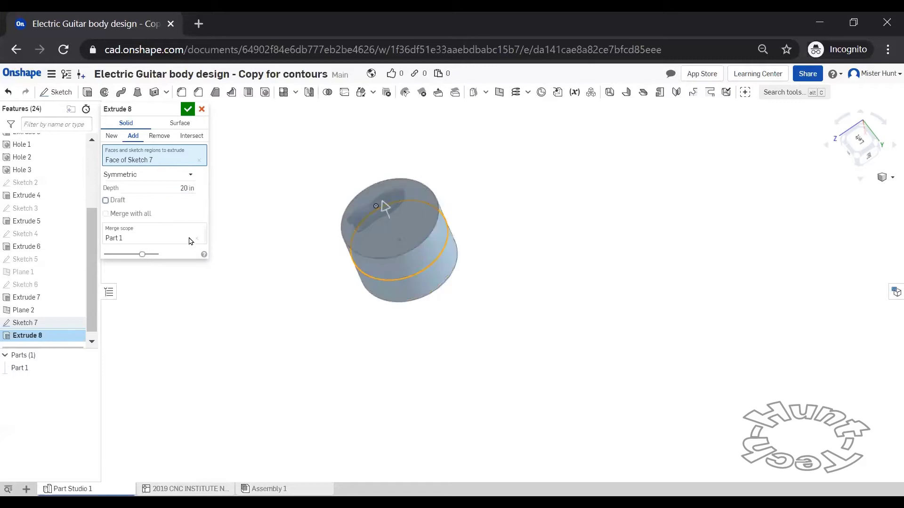
pyautogui.click(165, 136)
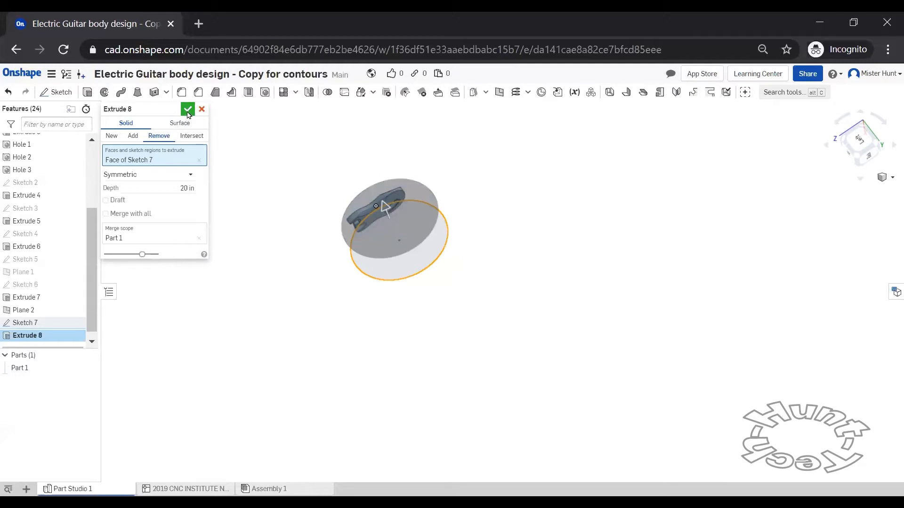
pyautogui.click(187, 110)
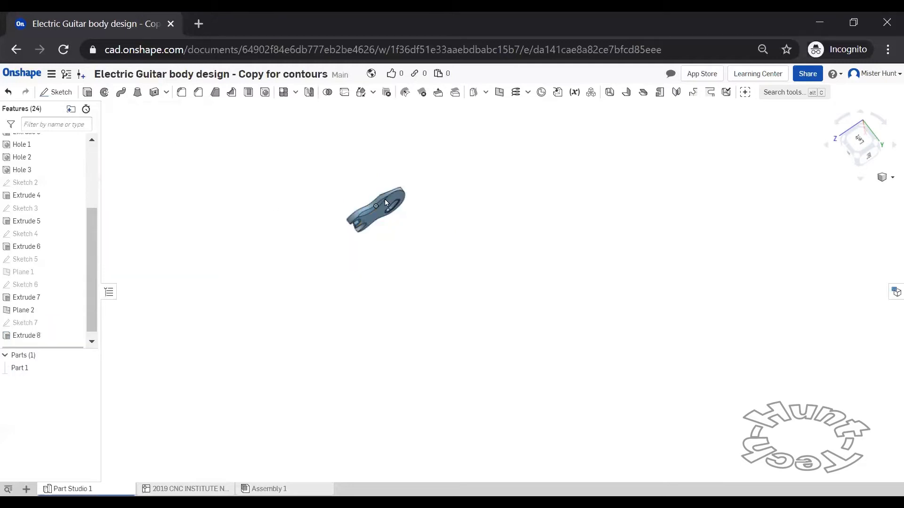
pyautogui.scroll(8, 386, 203)
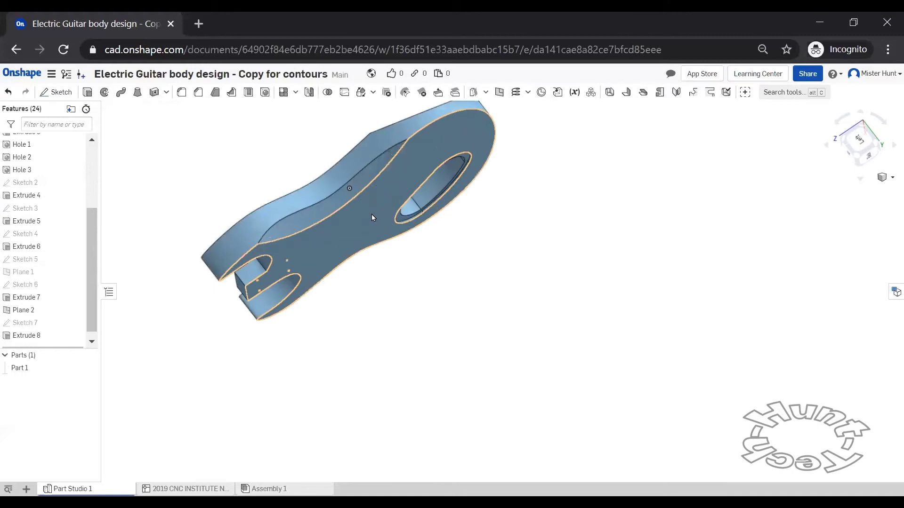
pyautogui.scroll(2, 372, 207)
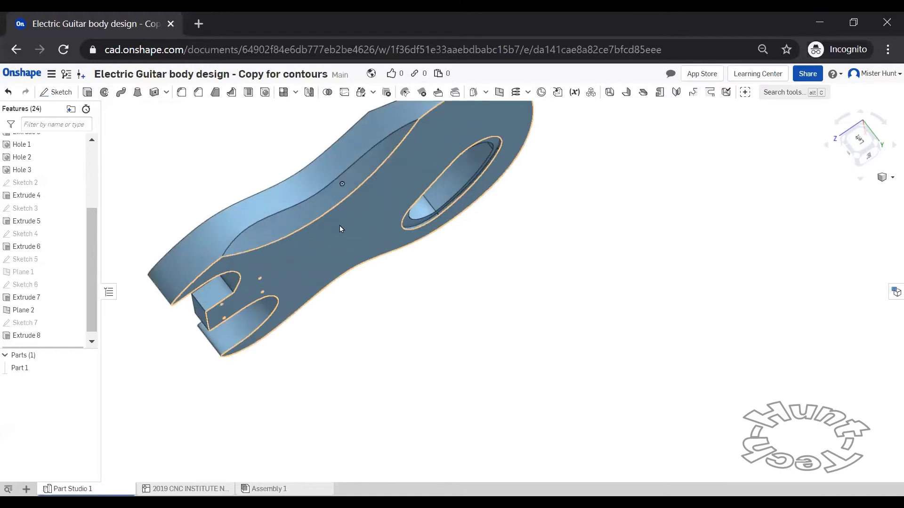
pyautogui.moveTo(332, 222); pyautogui.dragTo(409, 232, button='right')
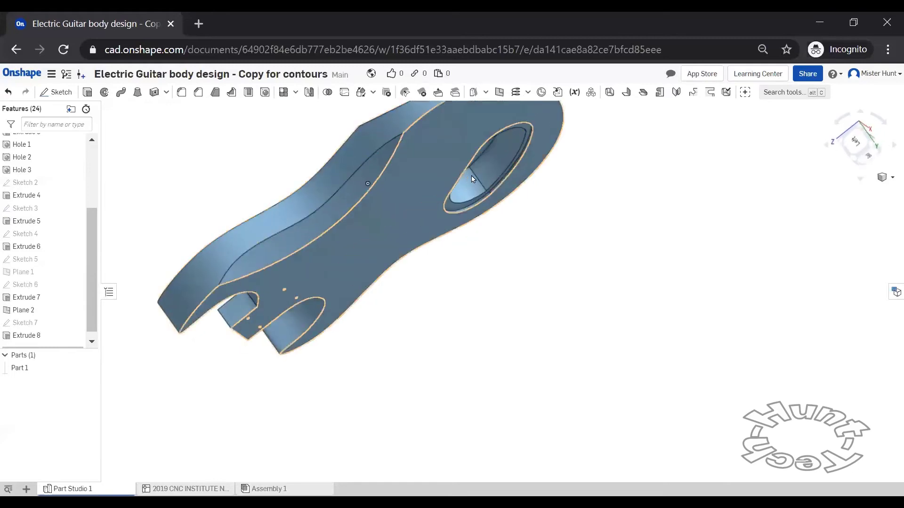
pyautogui.moveTo(472, 178); pyautogui.dragTo(263, 384, button='right')
pyautogui.moveTo(126, 438); pyautogui.dragTo(545, 248, button='right')
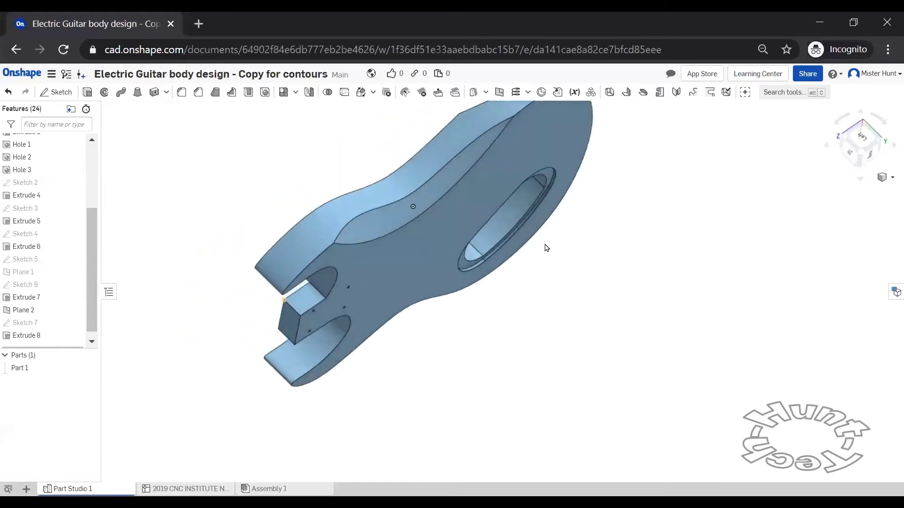
pyautogui.moveTo(665, 163); pyautogui.dragTo(697, 155, button='right')
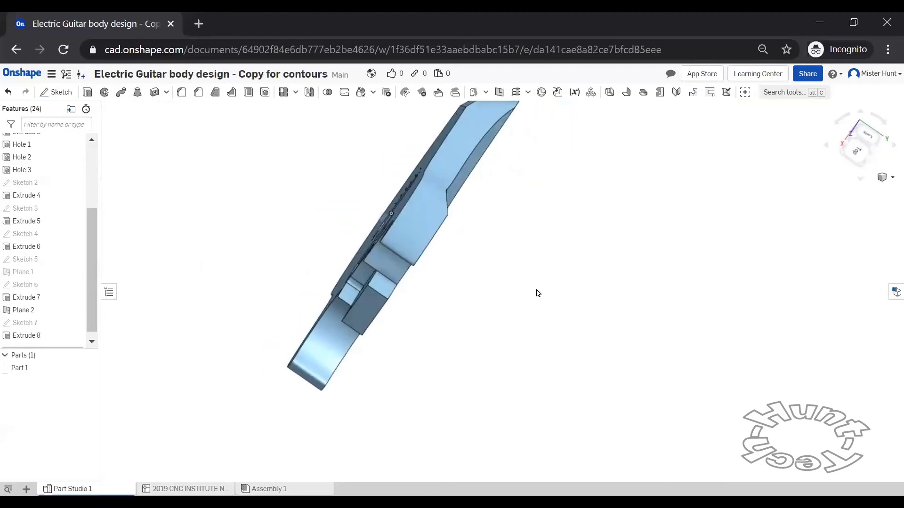
pyautogui.moveTo(366, 422); pyautogui.dragTo(354, 257, button='right')
# Step: Transform the Sketch 7 circle 0.25 in upward and accept the sketch
pyautogui.doubleClick(354, 257)
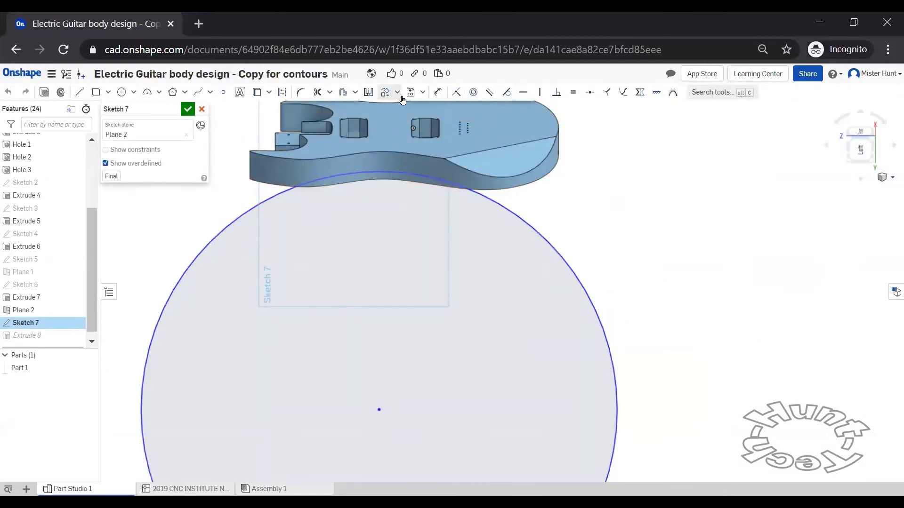
pyautogui.click(385, 93)
pyautogui.click(541, 235)
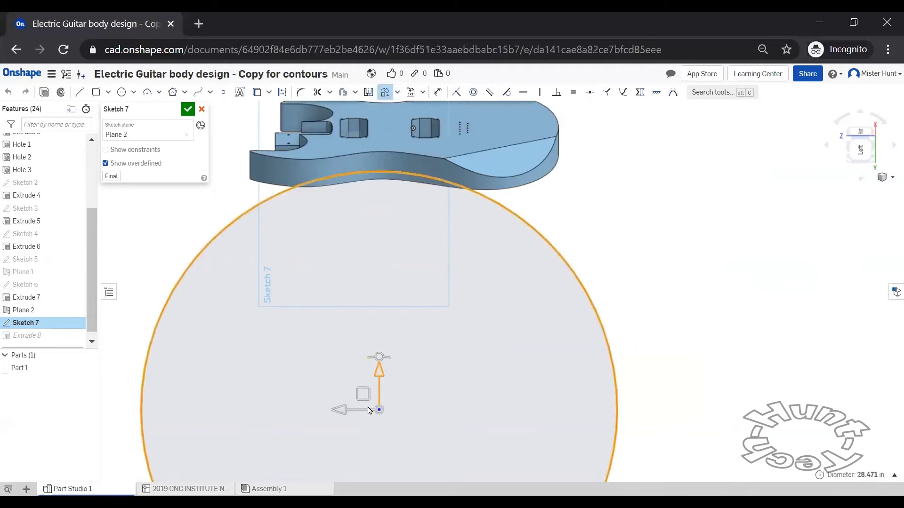
pyautogui.moveTo(380, 373); pyautogui.dragTo(380, 369)
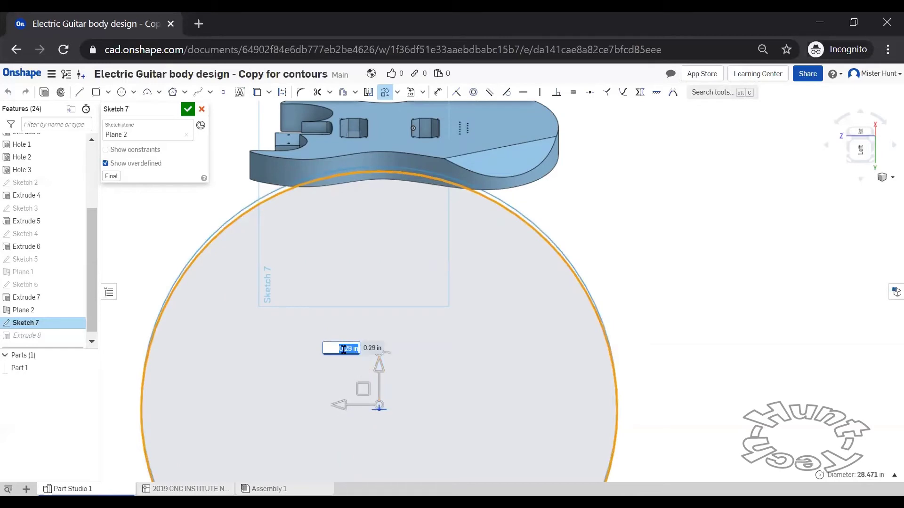
pyautogui.press('BackSpace')
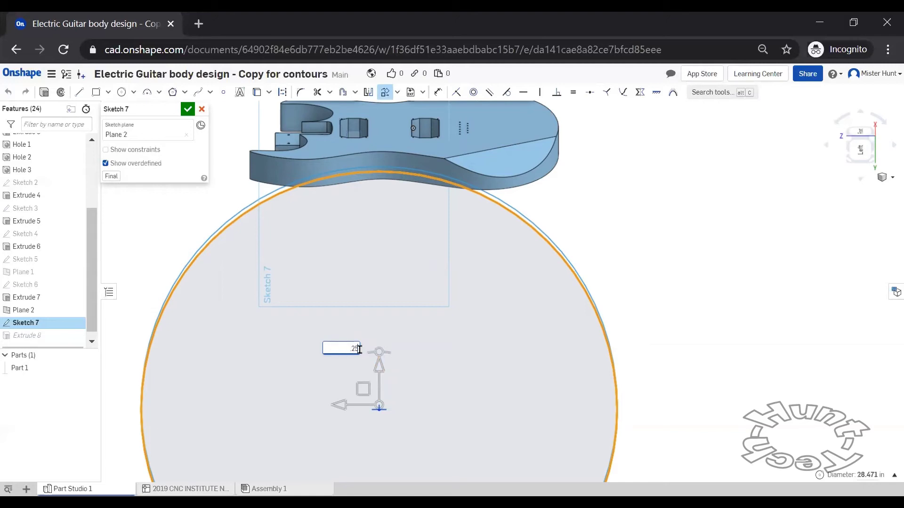
pyautogui.press('Return')
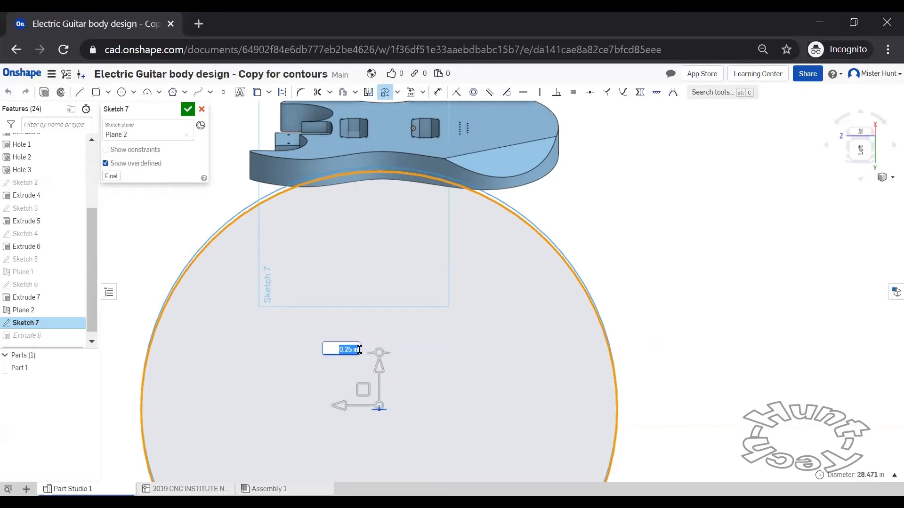
pyautogui.click(188, 110)
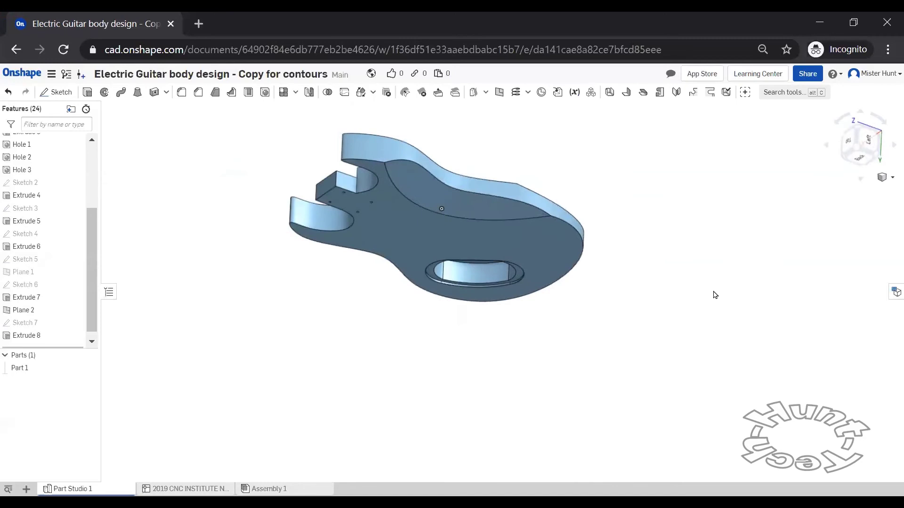
pyautogui.press('n')
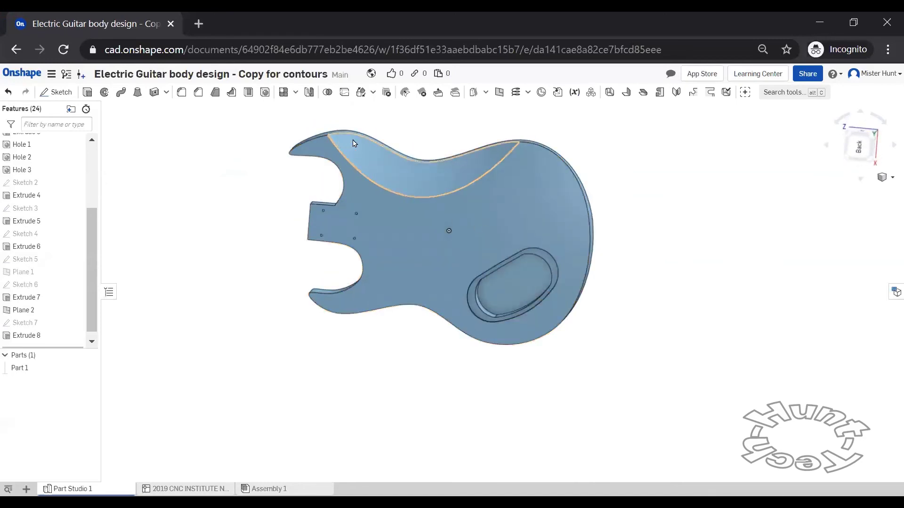
pyautogui.moveTo(432, 197); pyautogui.dragTo(416, 282, button='right')
pyautogui.moveTo(507, 254); pyautogui.dragTo(649, 288, button='right')
pyautogui.moveTo(648, 288); pyautogui.dragTo(518, 411, button='middle')
pyautogui.moveTo(583, 393); pyautogui.dragTo(518, 405, button='right')
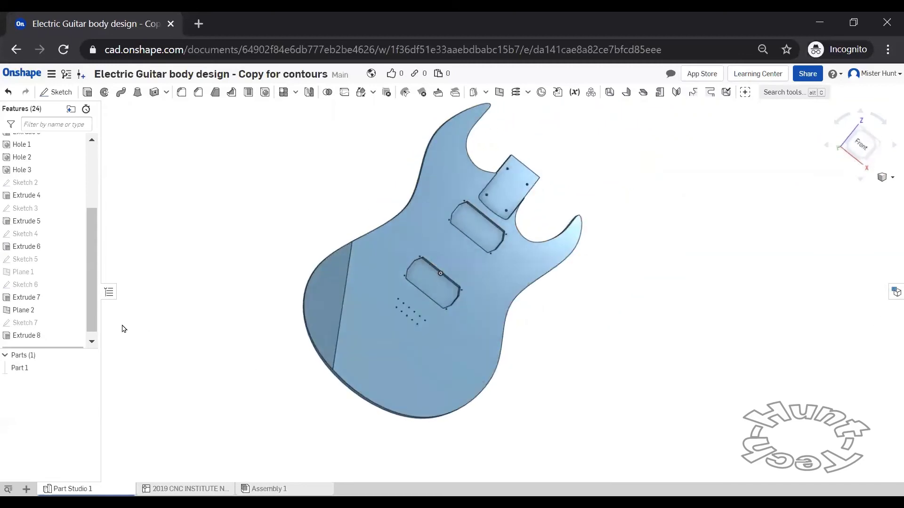
# Step: Make Sketch 7 visible again in the model view
pyautogui.rightClick(25, 324)
pyautogui.click(61, 281)
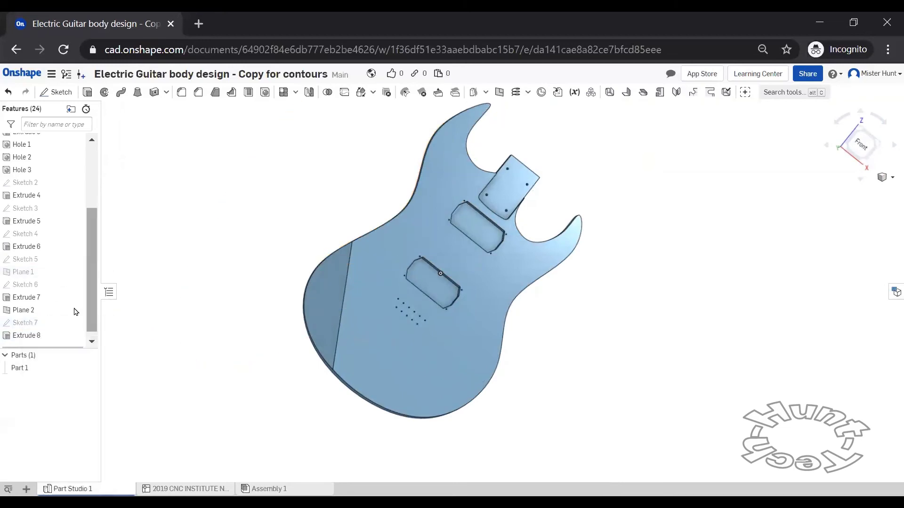
pyautogui.click(74, 324)
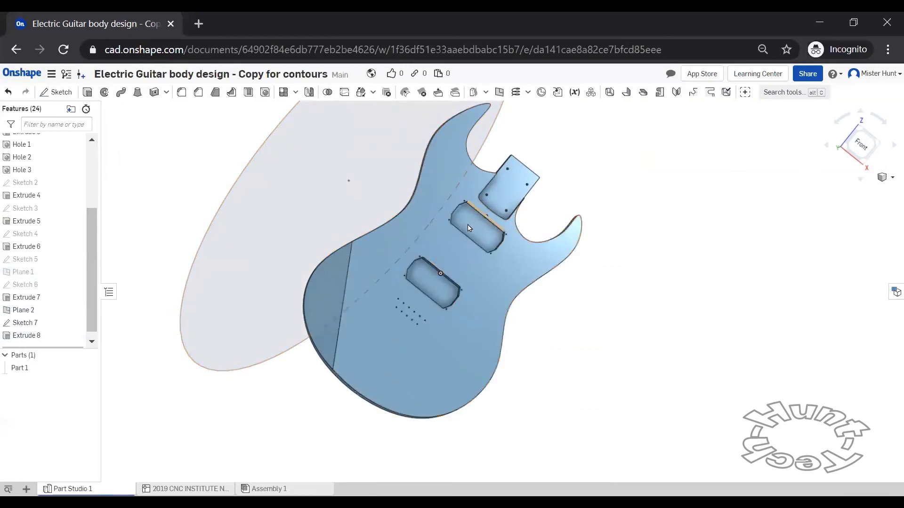
# Step: Orbit around the guitar body to inspect the bevelled lower bout contour
pyautogui.moveTo(856, 147); pyautogui.dragTo(845, 127)
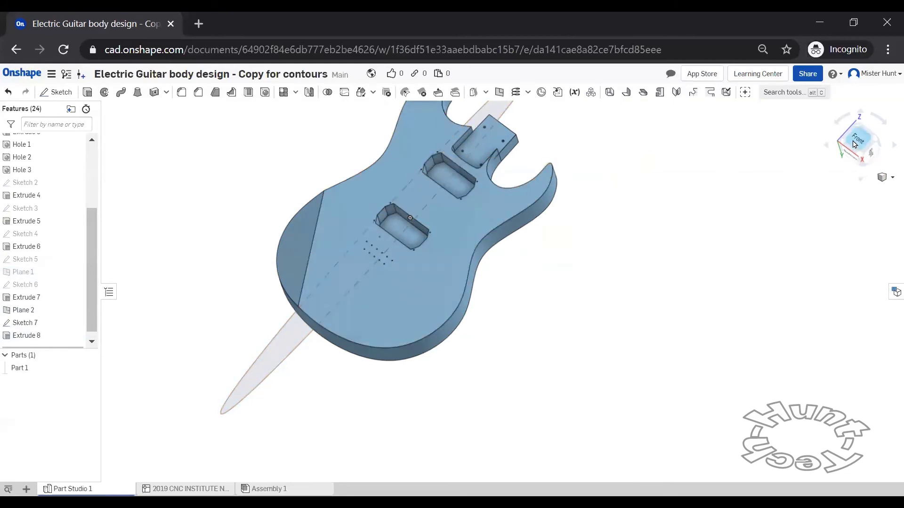
pyautogui.moveTo(854, 145); pyautogui.dragTo(896, 149)
pyautogui.scroll(3, 824, 182)
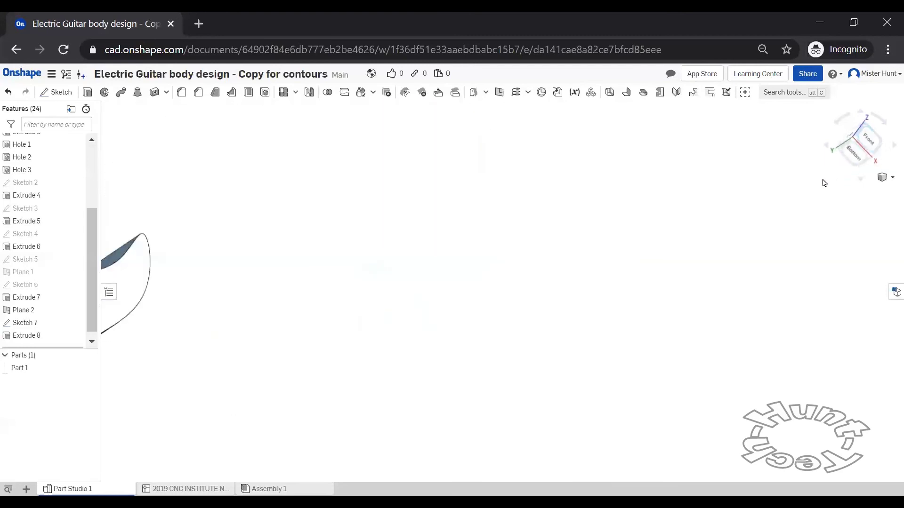
pyautogui.scroll(-3, 800, 186)
pyautogui.moveTo(744, 181); pyautogui.dragTo(707, 202, button='right')
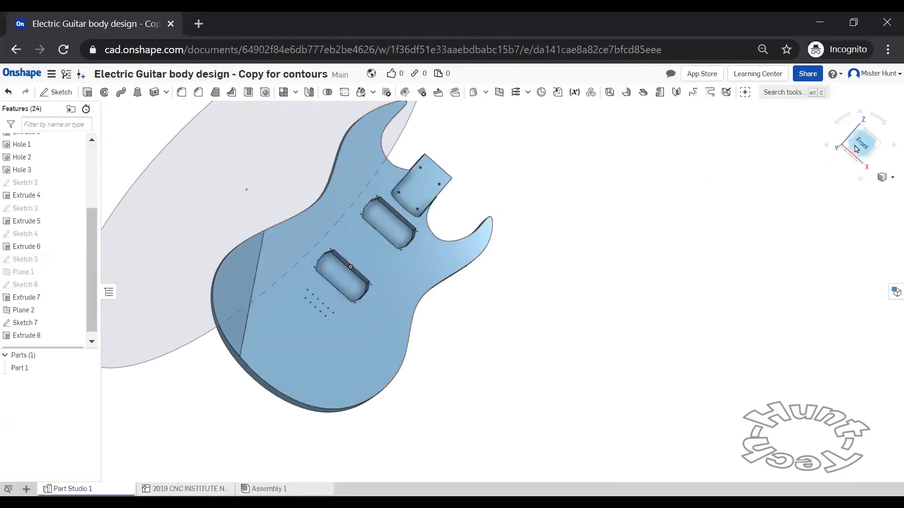
pyautogui.moveTo(856, 149); pyautogui.dragTo(891, 152)
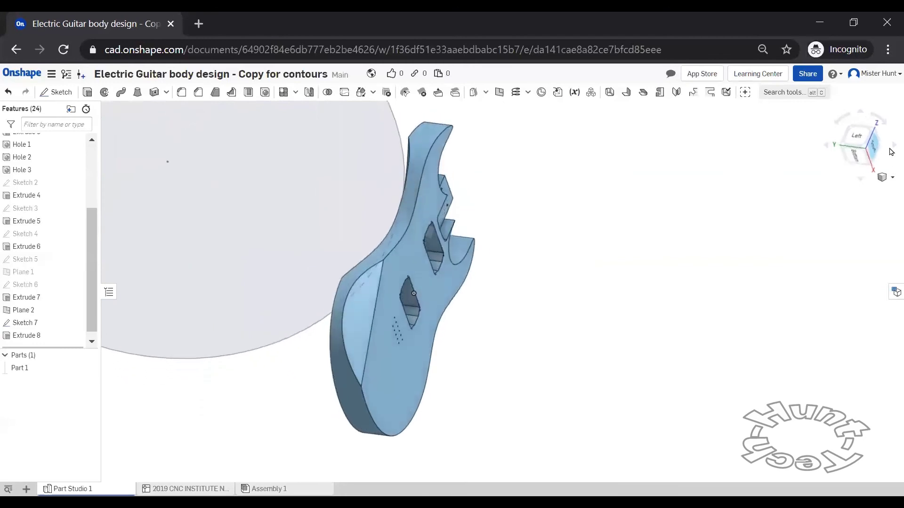
pyautogui.moveTo(720, 196); pyautogui.dragTo(736, 230, button='right')
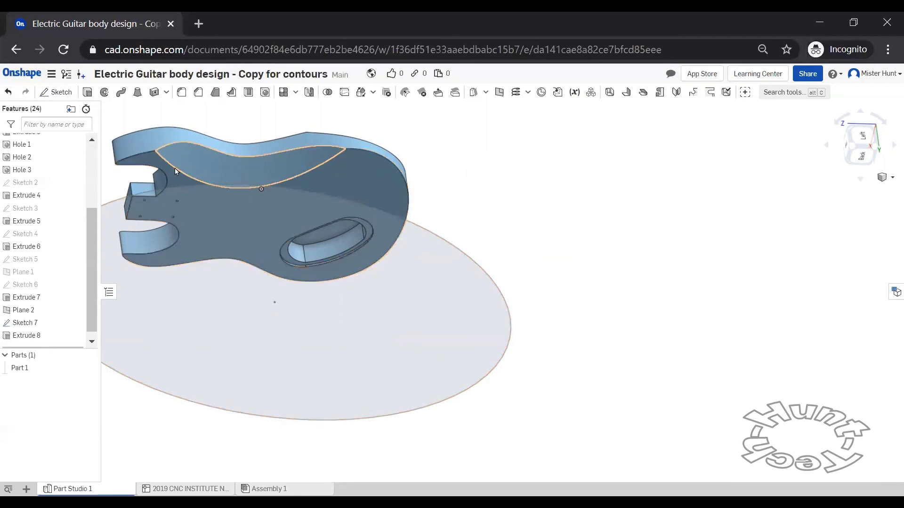
pyautogui.moveTo(474, 205); pyautogui.dragTo(408, 227, button='right')
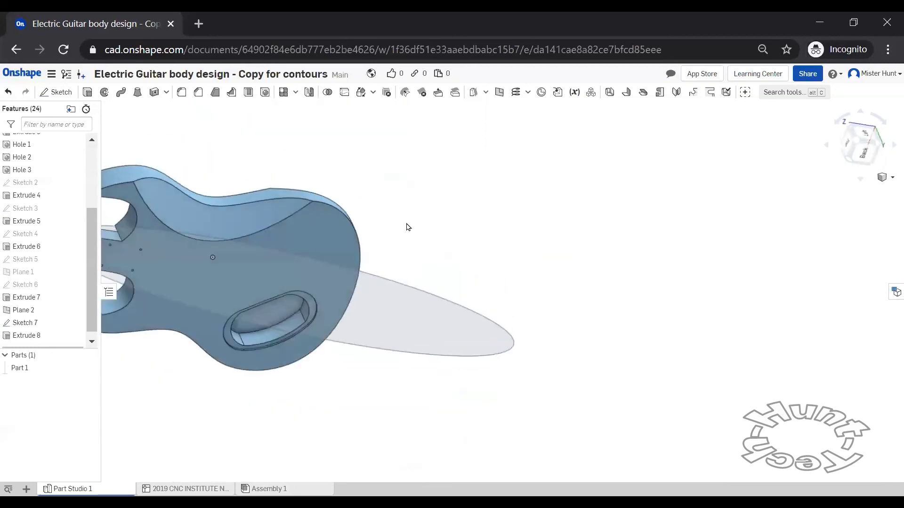
pyautogui.rightClick(22, 325)
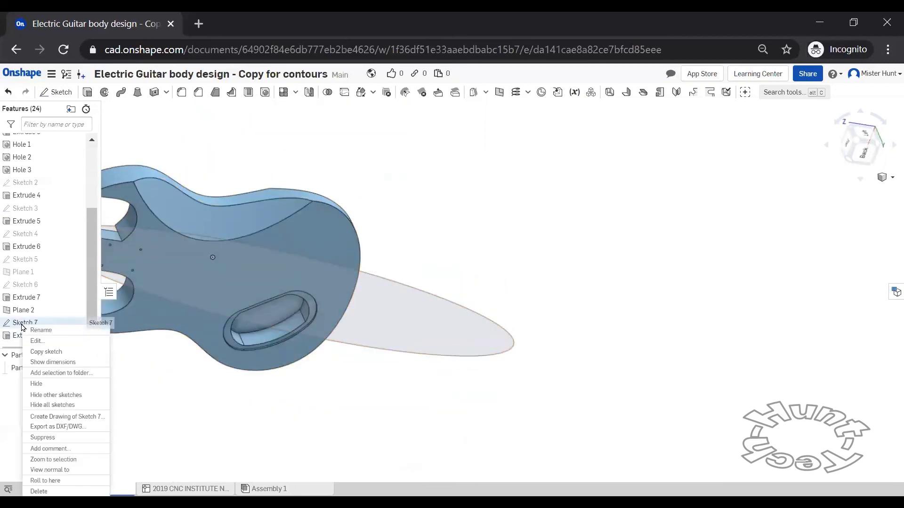
pyautogui.click(75, 323)
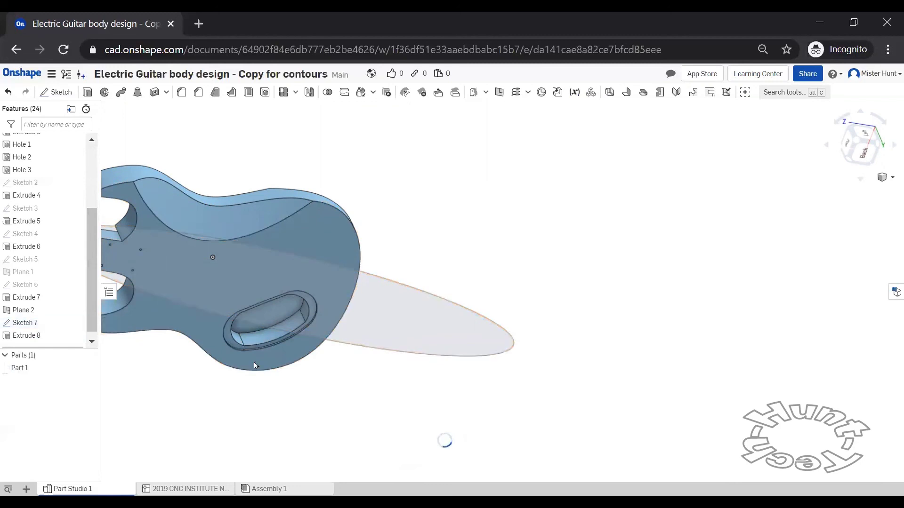
pyautogui.click(859, 142)
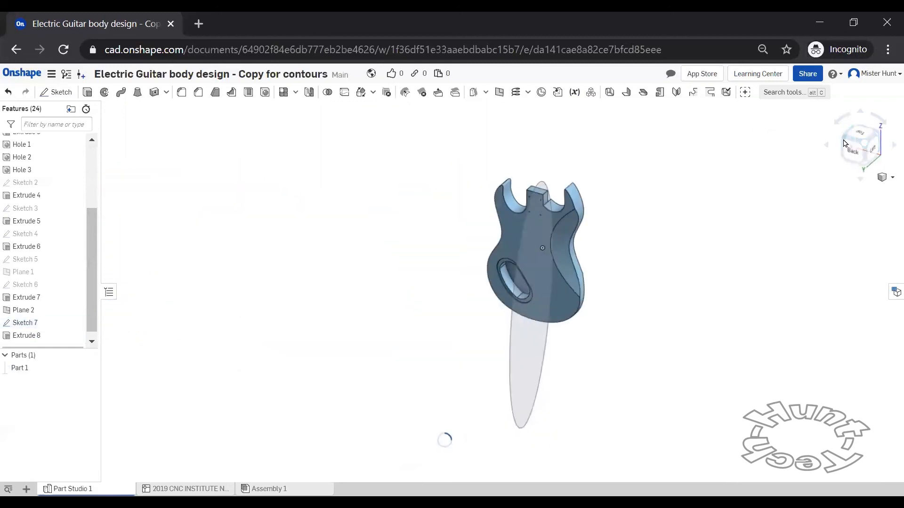
pyautogui.click(844, 143)
pyautogui.click(844, 140)
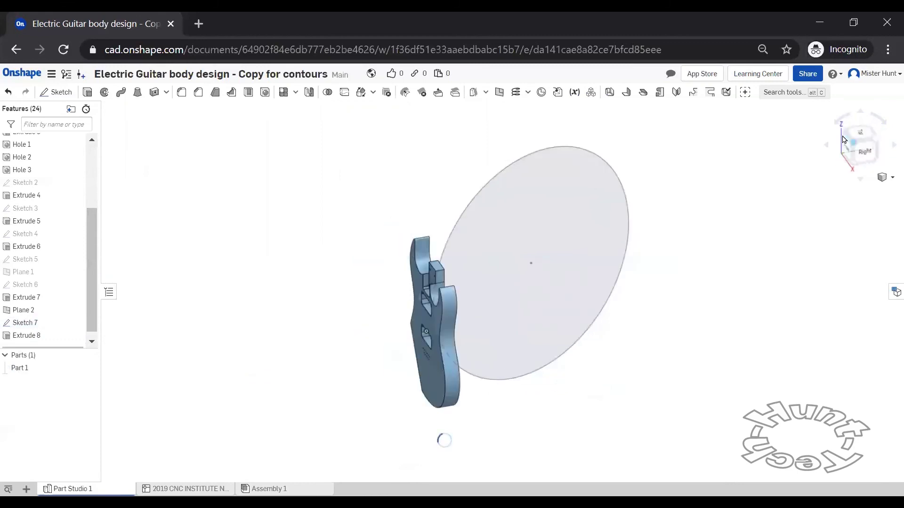